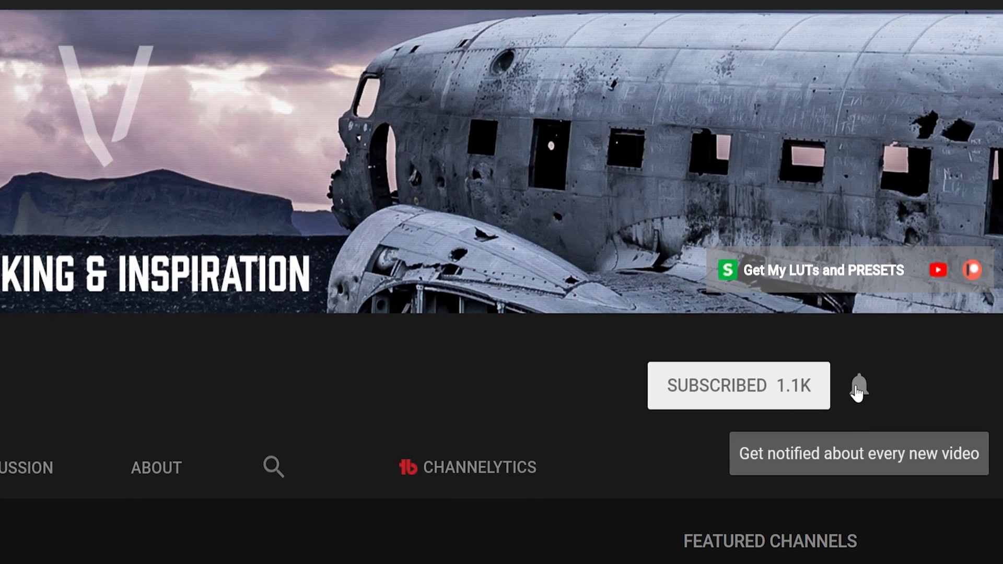
Step: Select the C0009 clip and scrub through the opening city street shot
left_click(857, 392)
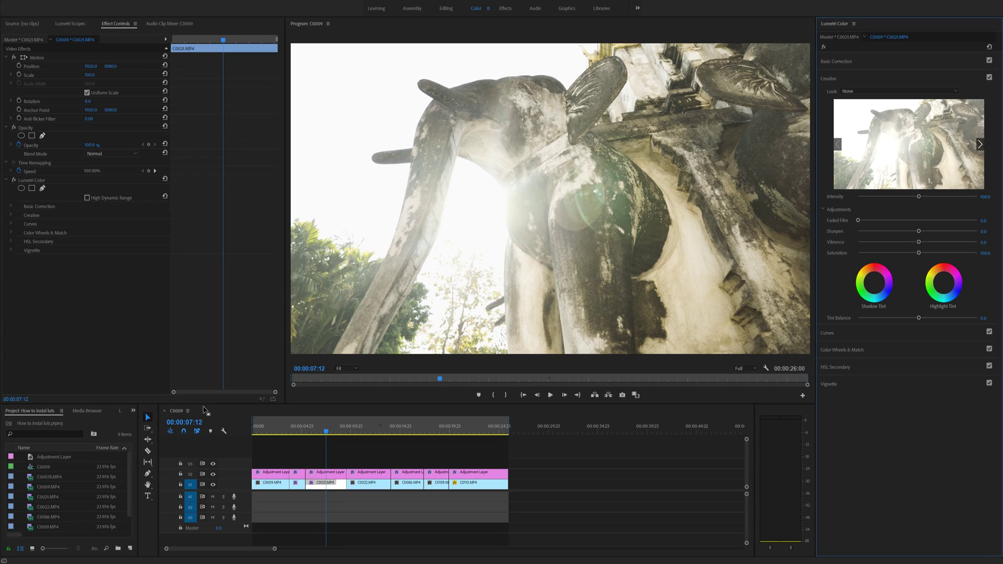
left_click(260, 430)
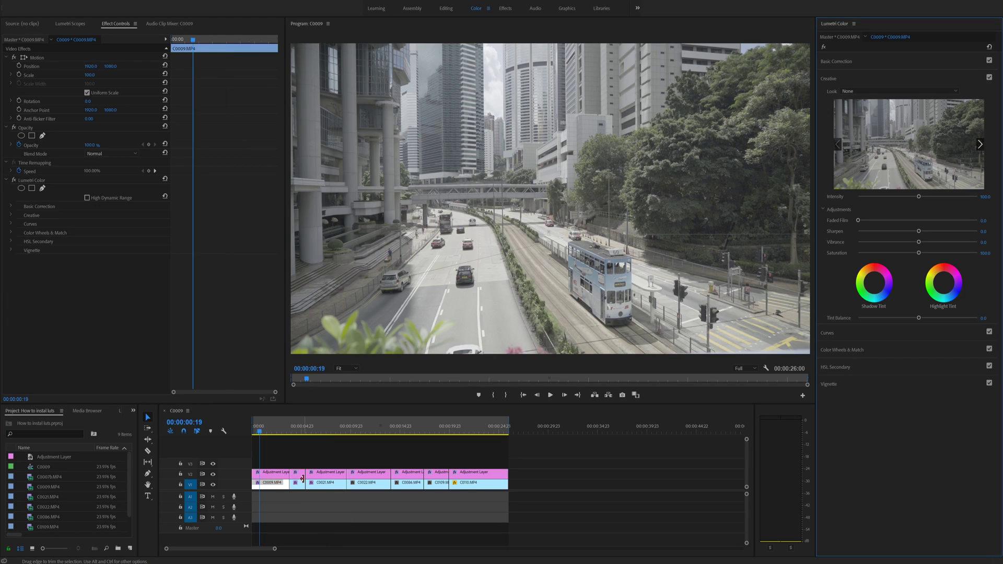
mouse_move(272, 433)
left_mouse_down()
mouse_move(458, 429)
mouse_move(258, 431)
mouse_move(270, 431)
left_mouse_up()
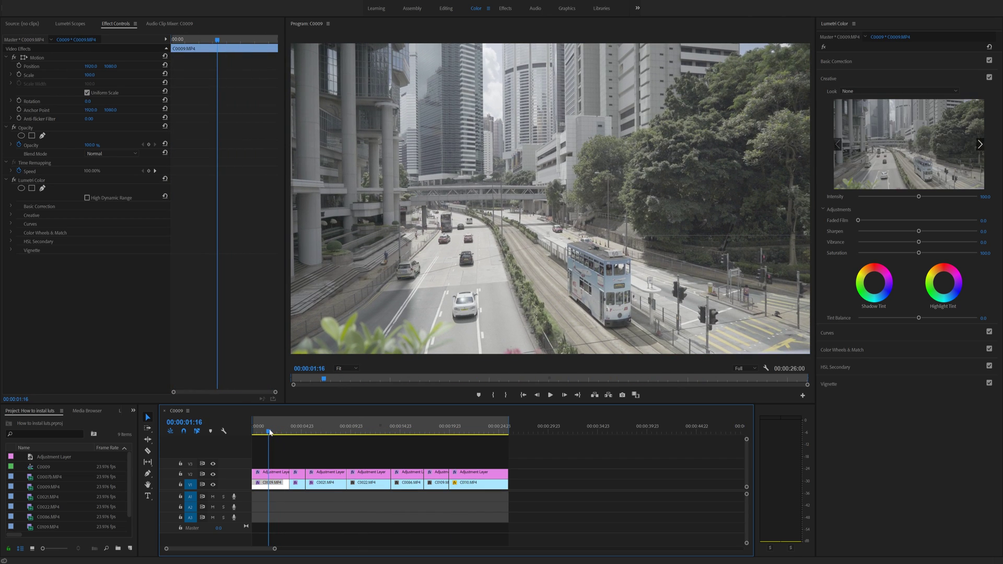
Step: Select the city shot's adjustment layer and browse to load VH Hong Kong.CUBE as its Creative Look
left_click(272, 474)
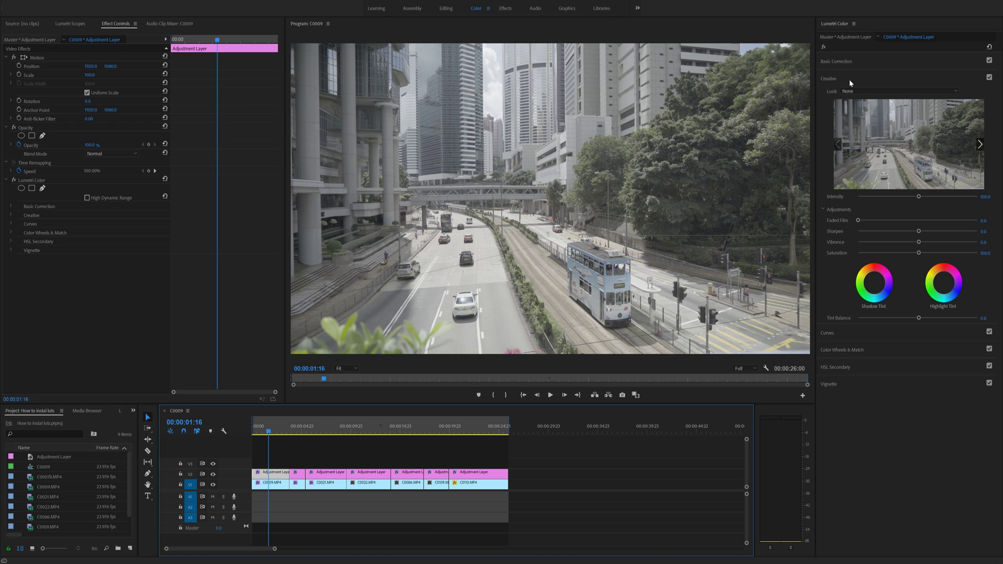
left_click(860, 92)
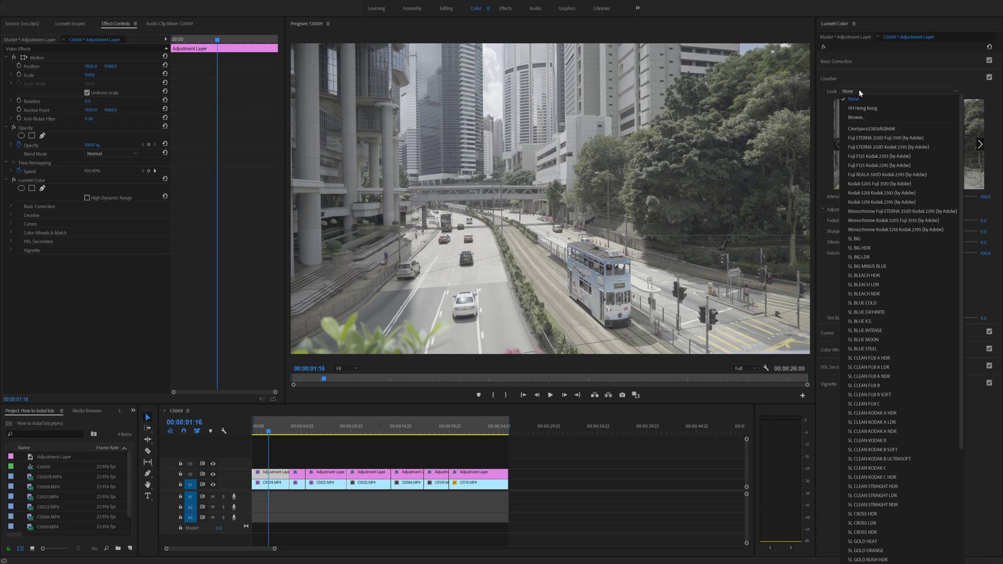
left_click(863, 116)
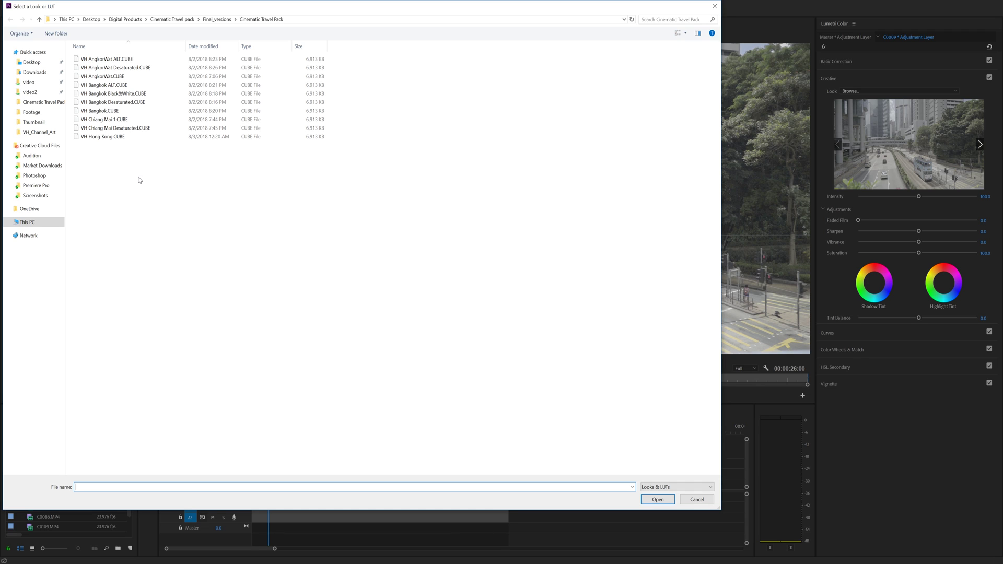
left_click(104, 140)
left_click(657, 500)
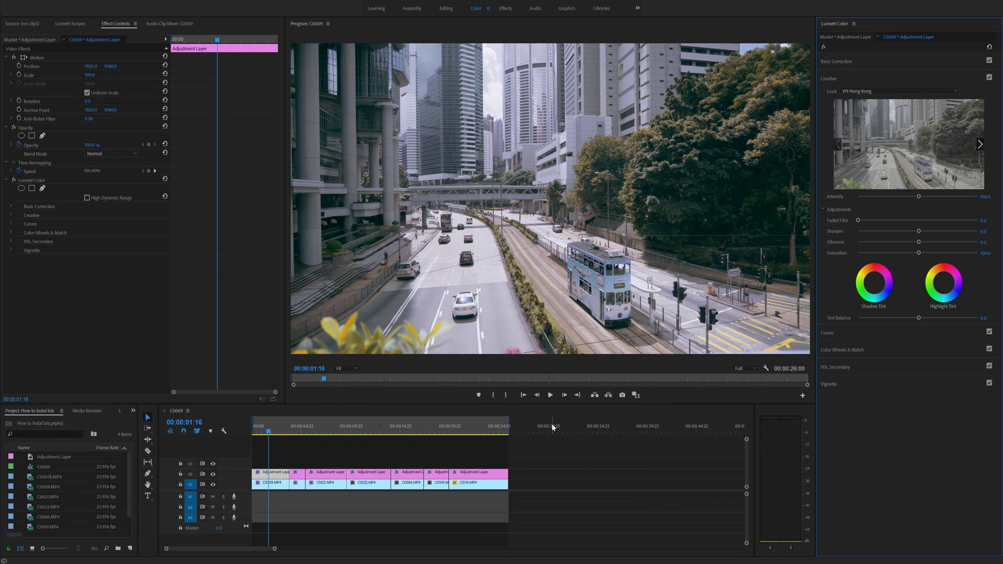
Step: Scrub to the tram clip and load VH Hong Kong.CUBE onto its adjustment layer's Creative Look
left_click(277, 428)
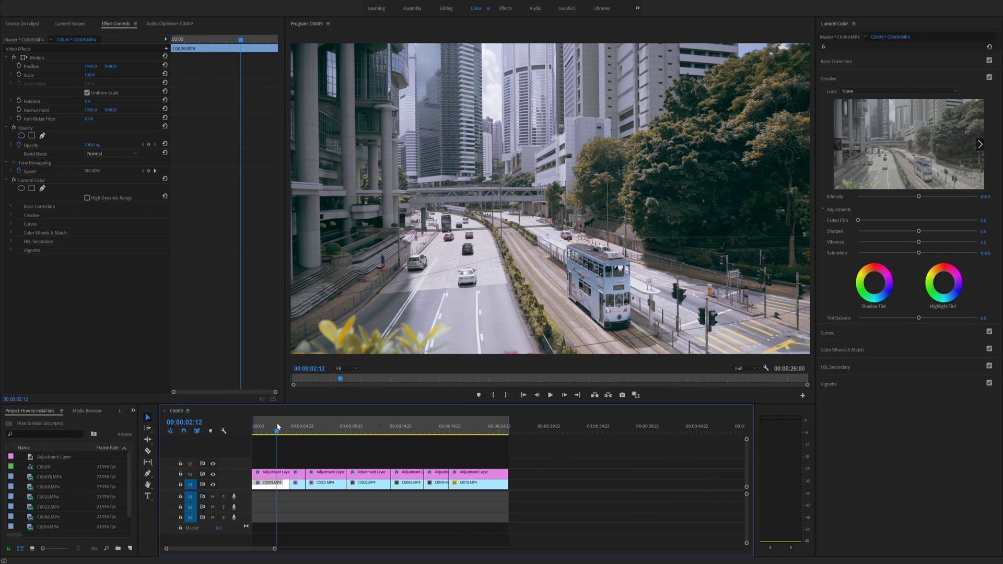
left_click_drag(285, 429, 294, 430)
left_click(301, 473)
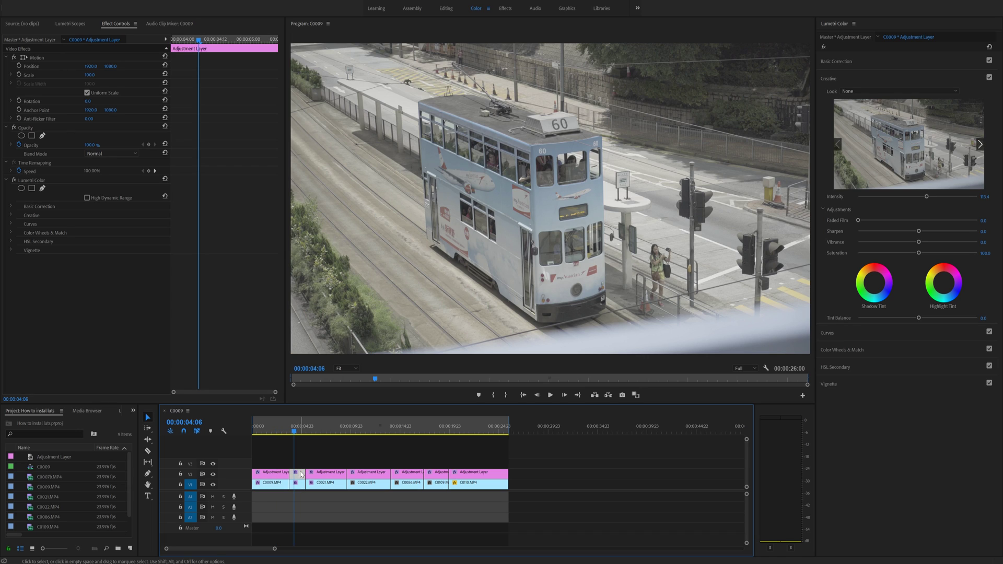
left_click(883, 90)
left_click(863, 124)
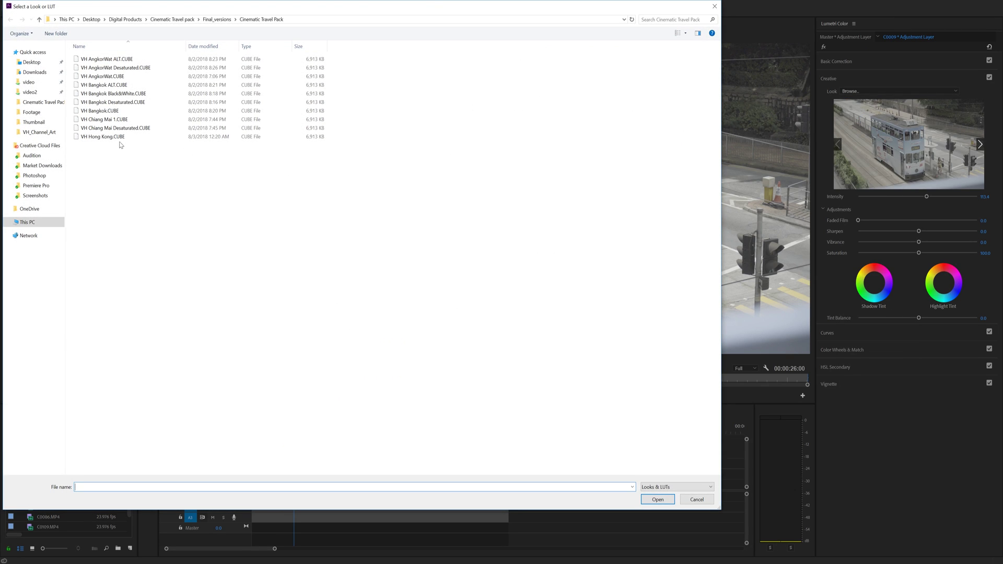
double_click(106, 138)
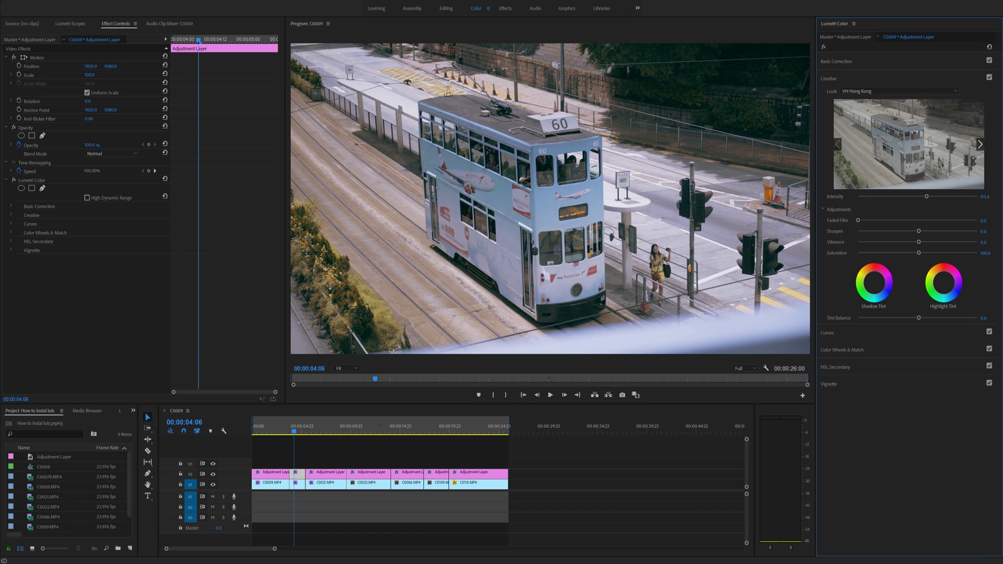
Step: Quit Premiere Pro with Ctrl+Q, declining to save project changes
key("ctrl+q")
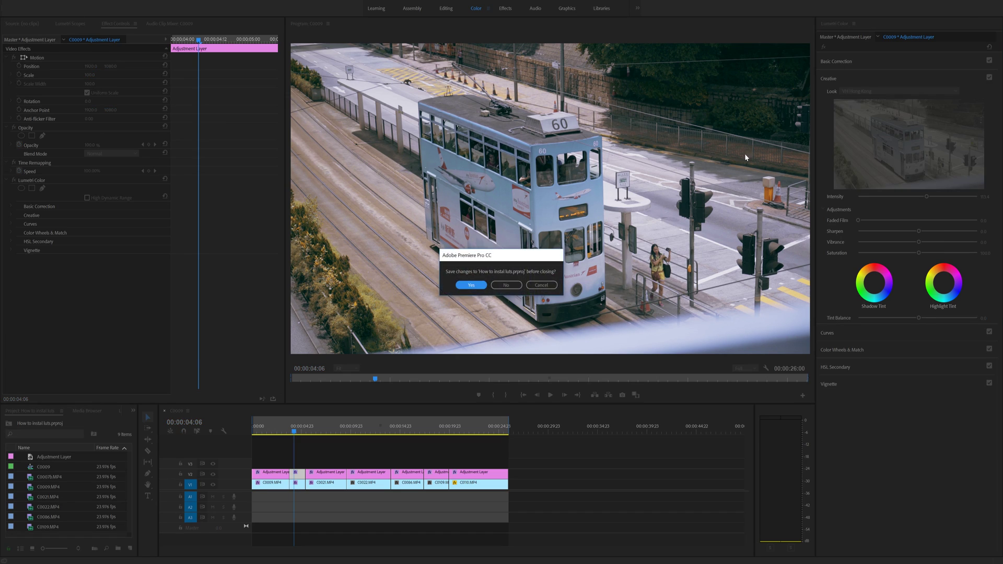
left_click(506, 284)
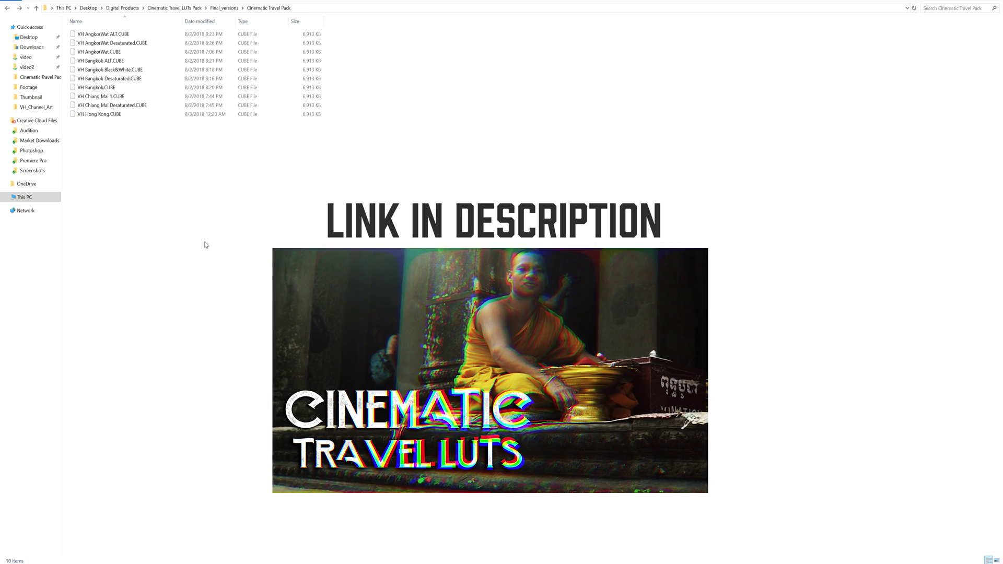
Step: Select all ten .CUBE files in Cinematic Travel Pack and copy them
left_click_drag(117, 138, 100, 37)
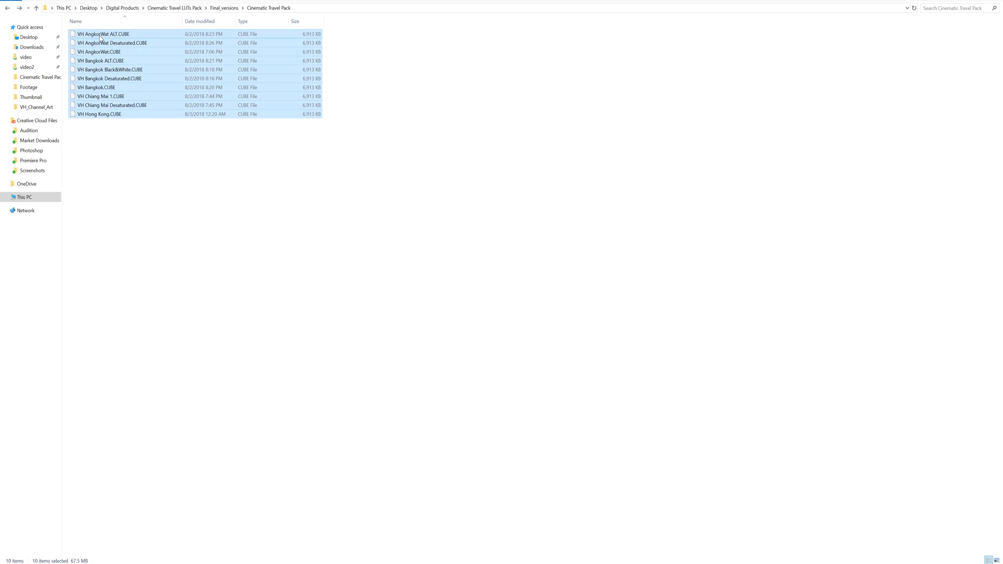
right_click(100, 38)
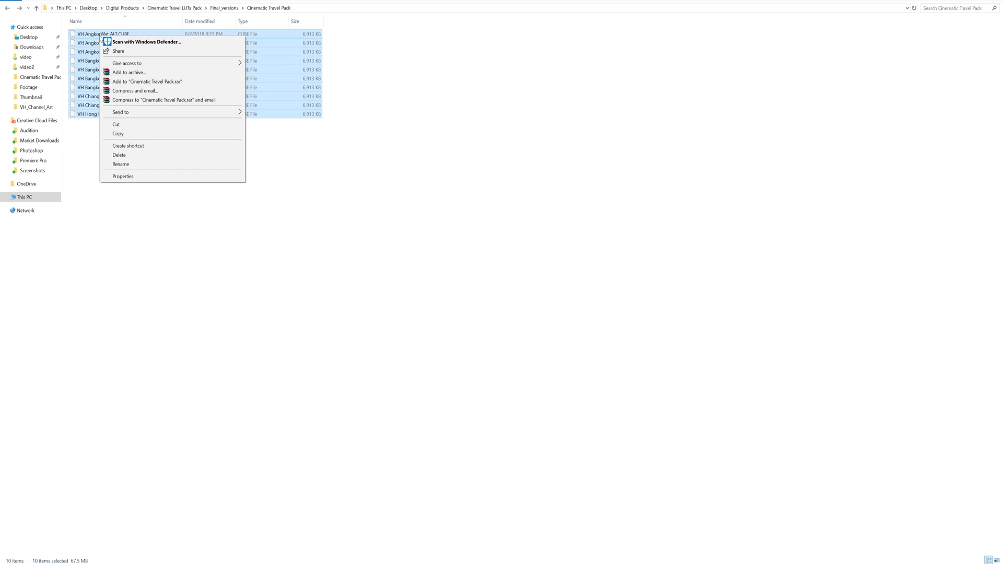
left_click(118, 134)
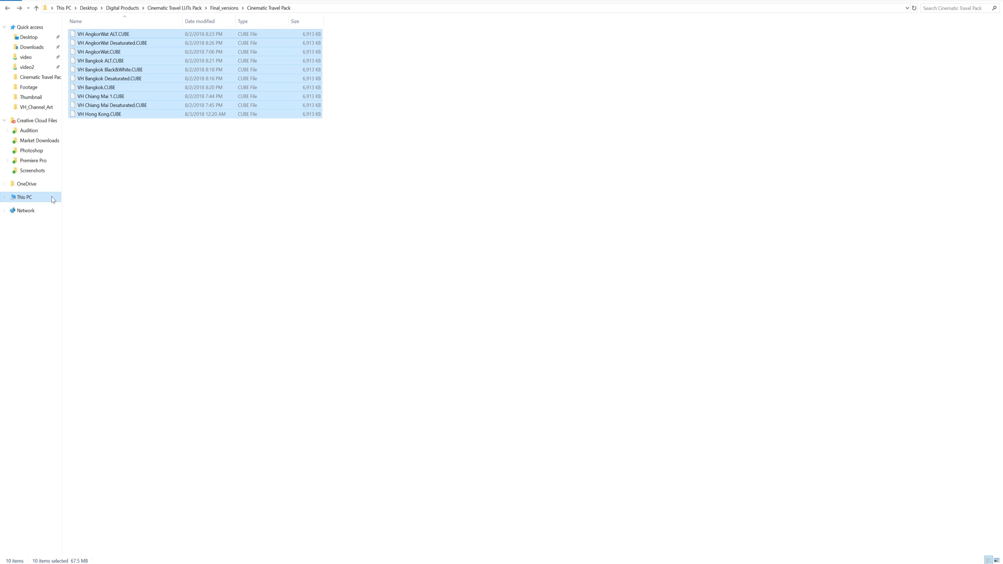
Step: Browse C: > Program Files > Adobe > Adobe Premiere Pro CC 2018 > Lumetri > LUTs > Creative
left_click(29, 198)
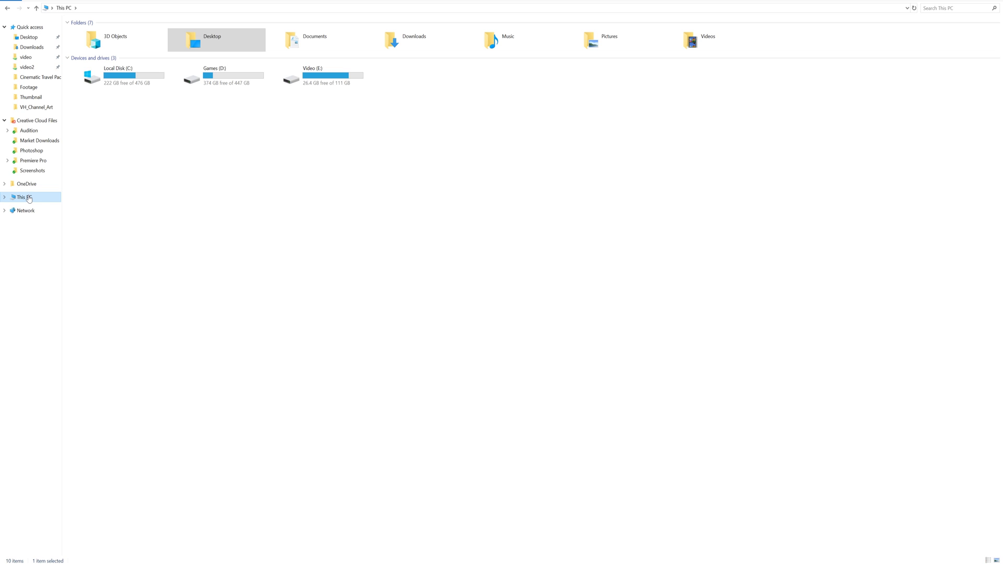
double_click(115, 90)
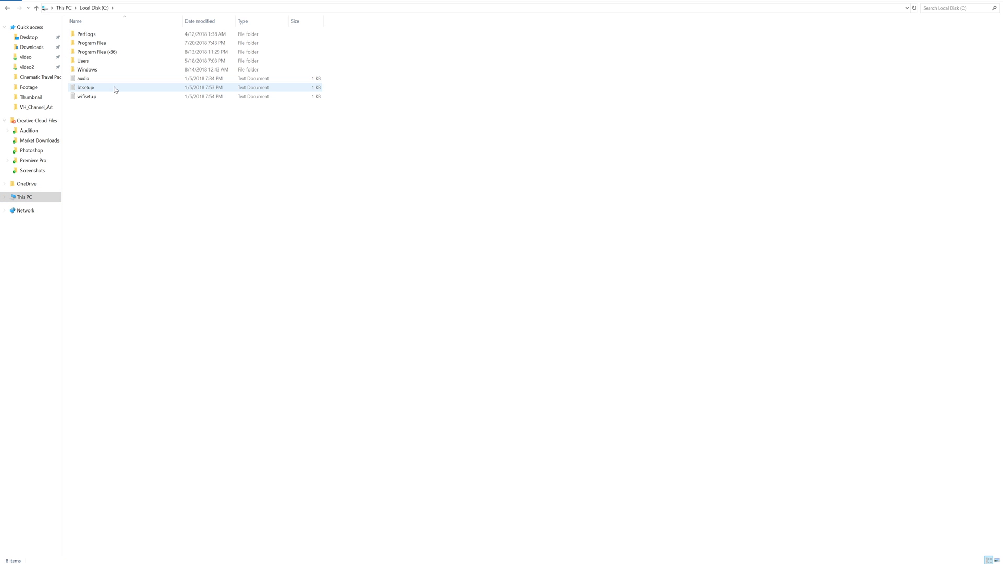
double_click(107, 44)
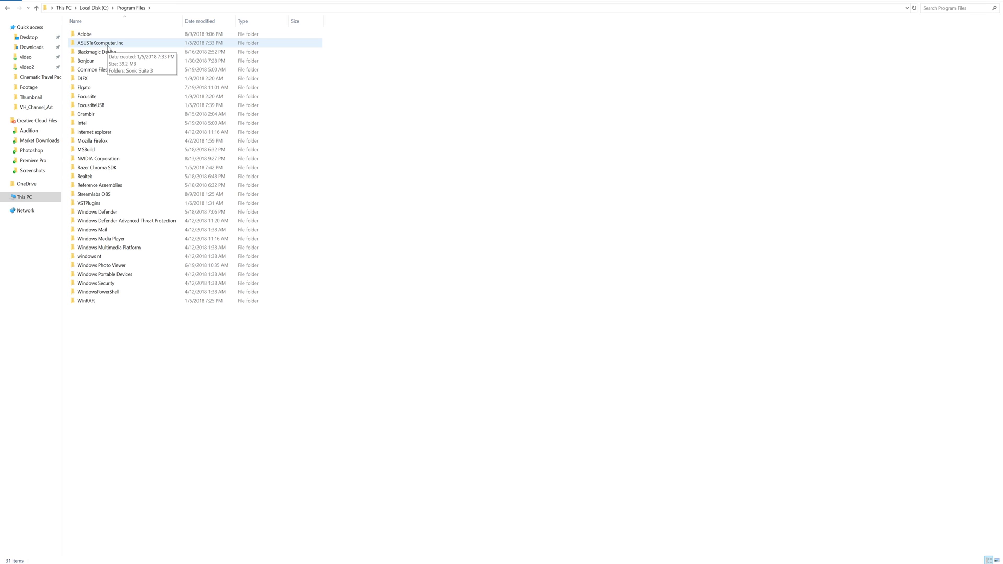
double_click(87, 35)
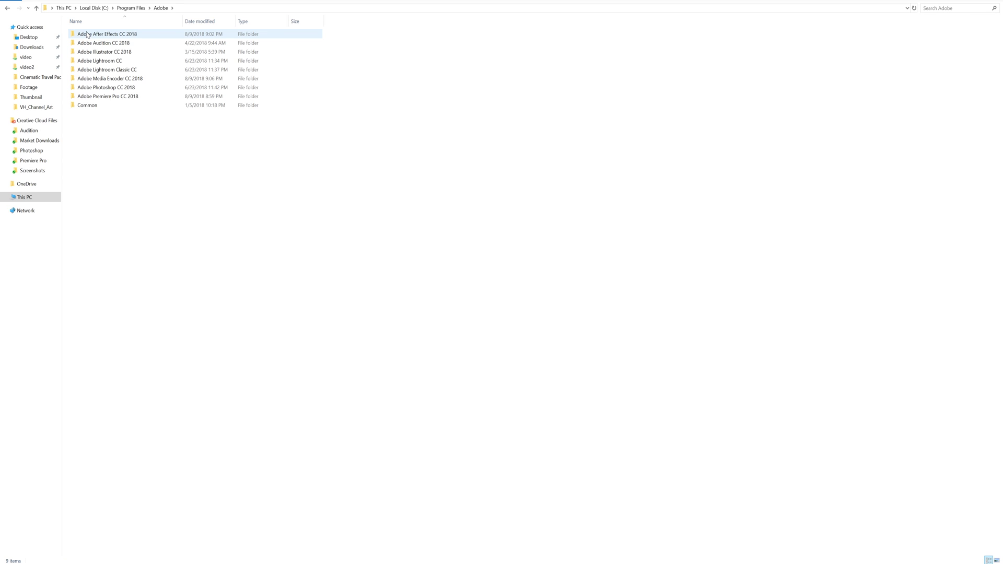
double_click(107, 98)
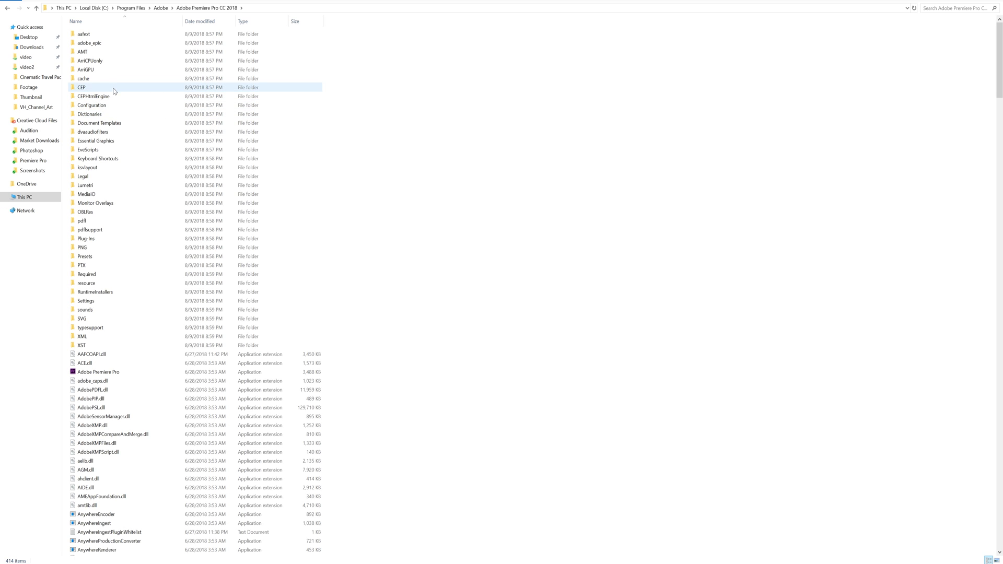
double_click(98, 187)
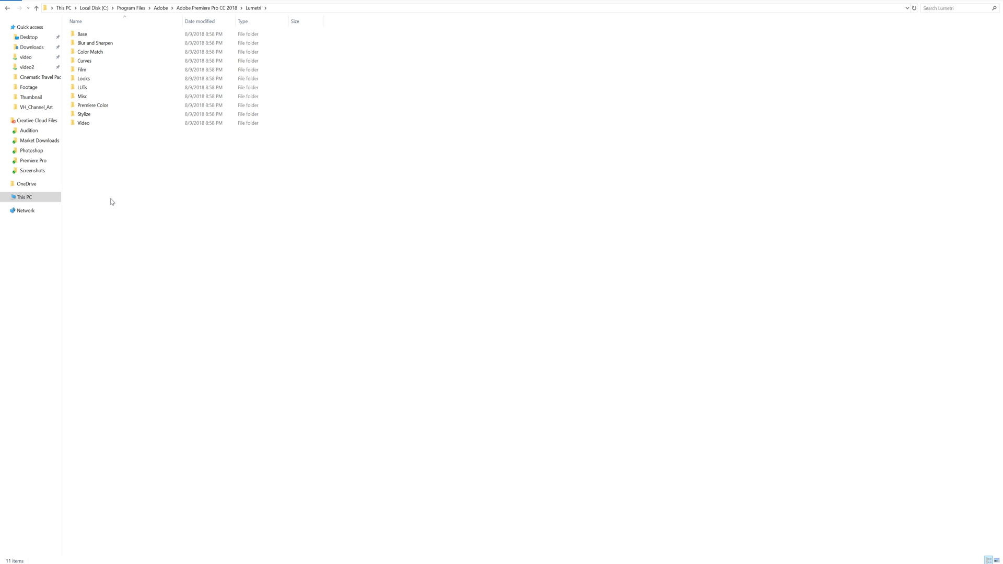
double_click(94, 89)
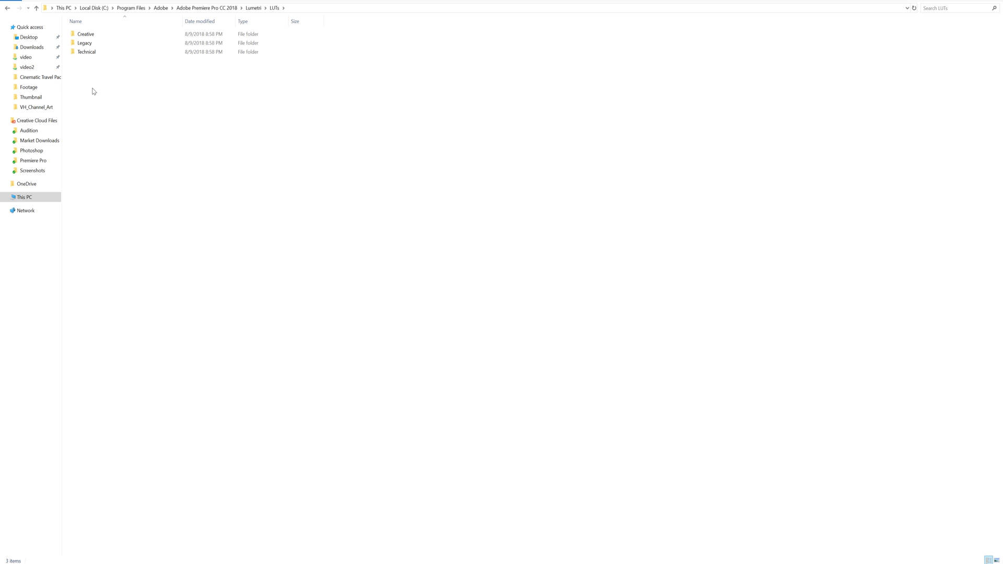
double_click(83, 34)
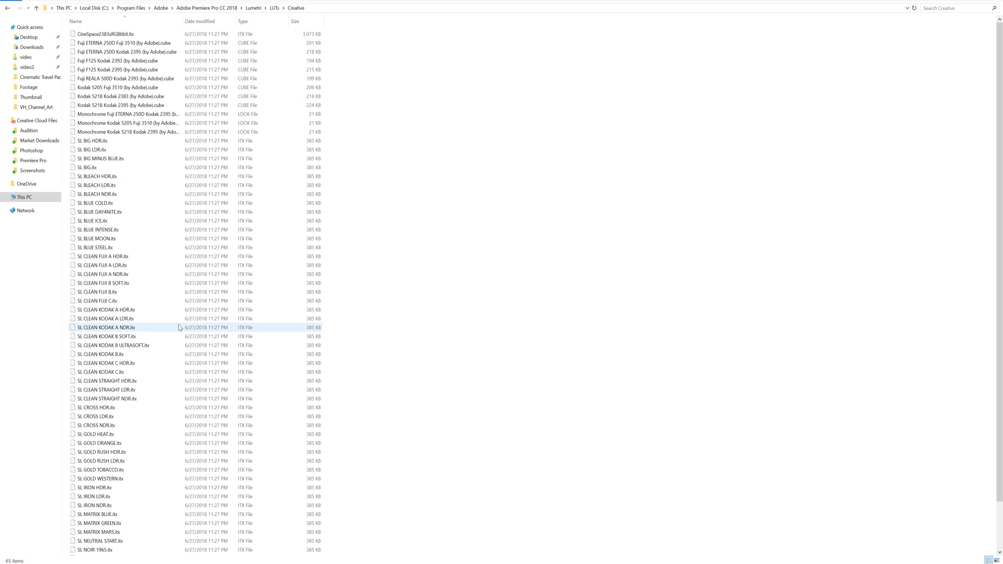
Step: Paste the ten VH LUT files into the Creative folder, granting administrator permission
scroll(178, 325, "down", 2)
scroll(164, 325, "up", 2)
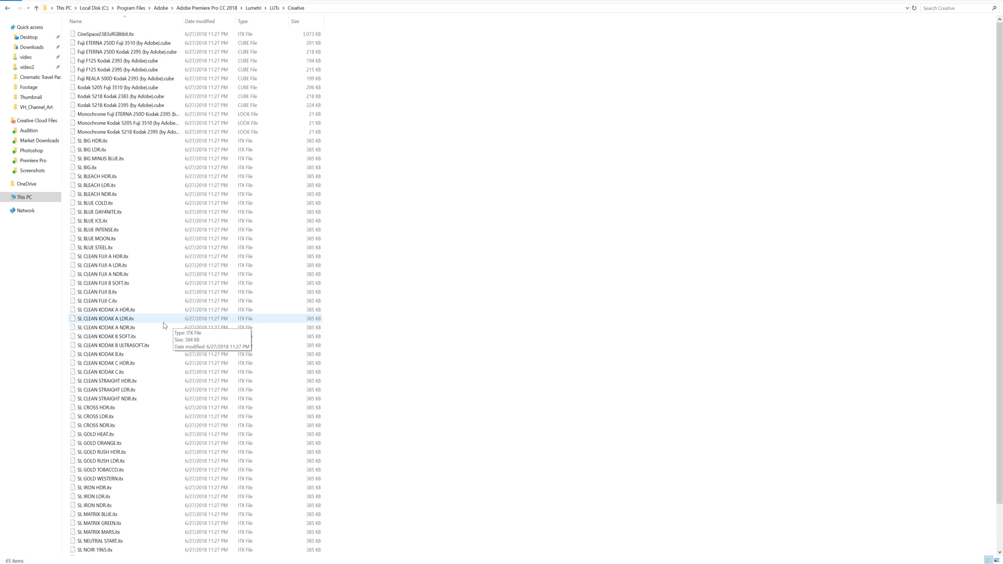
right_click(400, 220)
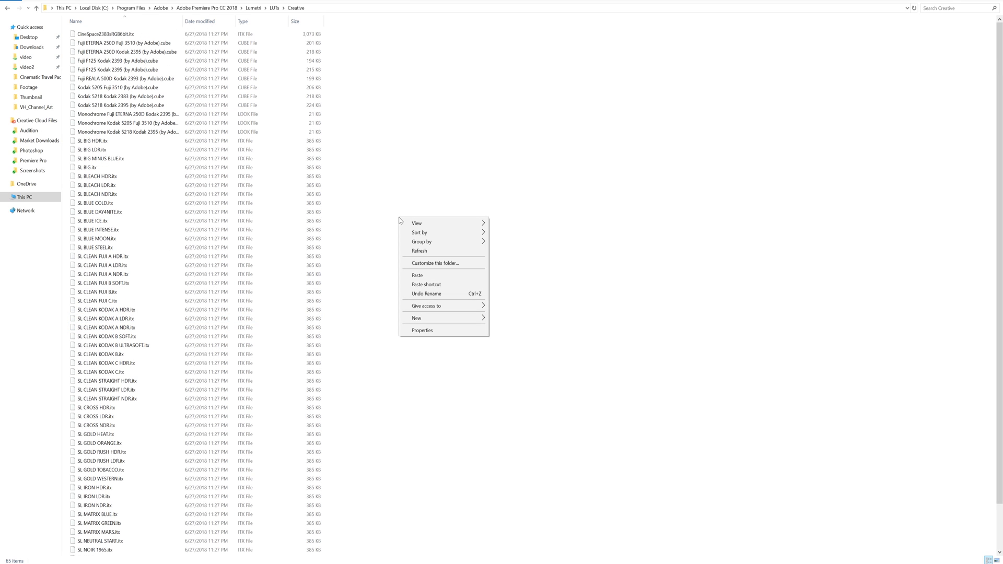
left_click(425, 276)
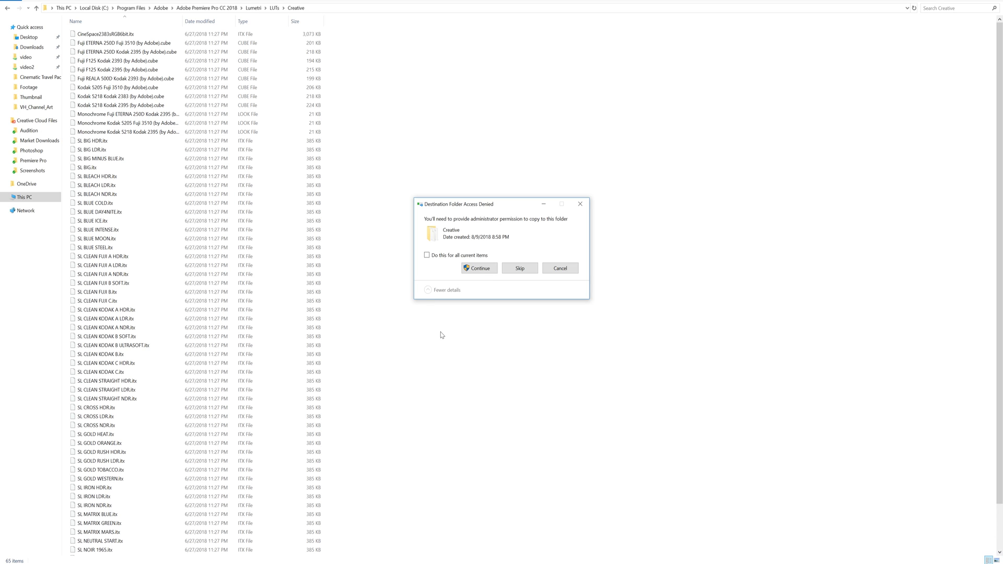
key("Return")
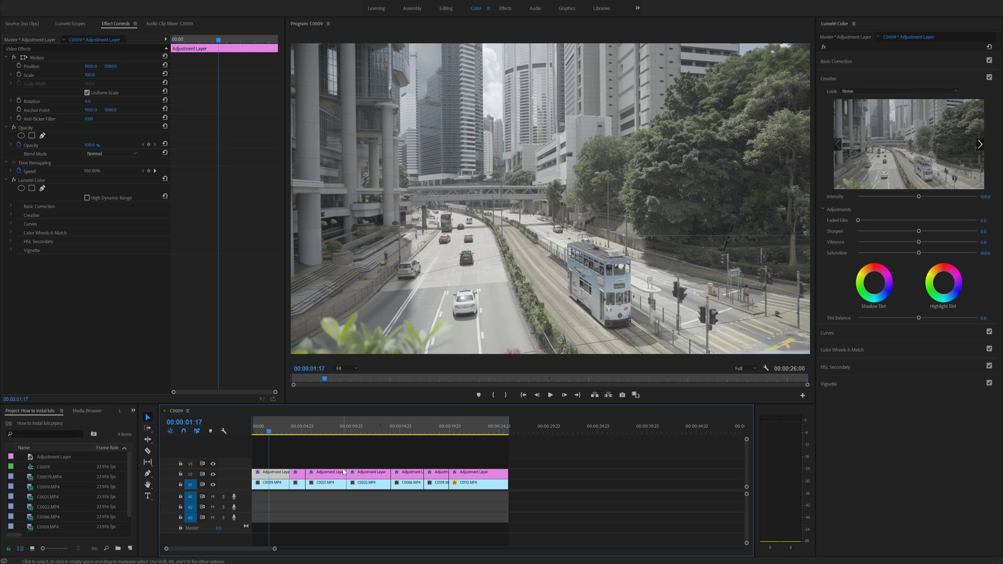
Step: Pick VH Hong Kong from the Lumetri Creative Look list for the adjustment layer
left_click(865, 91)
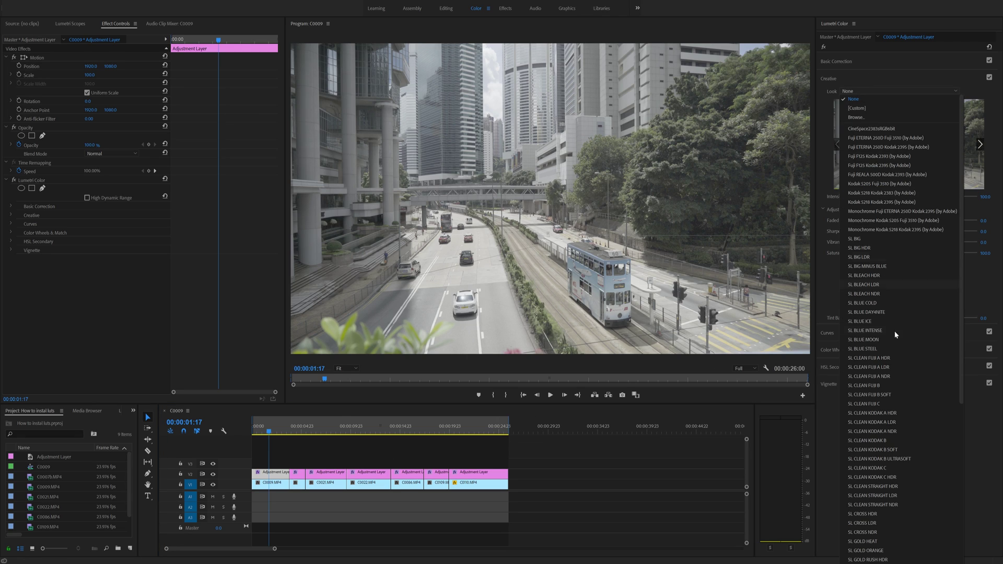
scroll(894, 406, "down", 9)
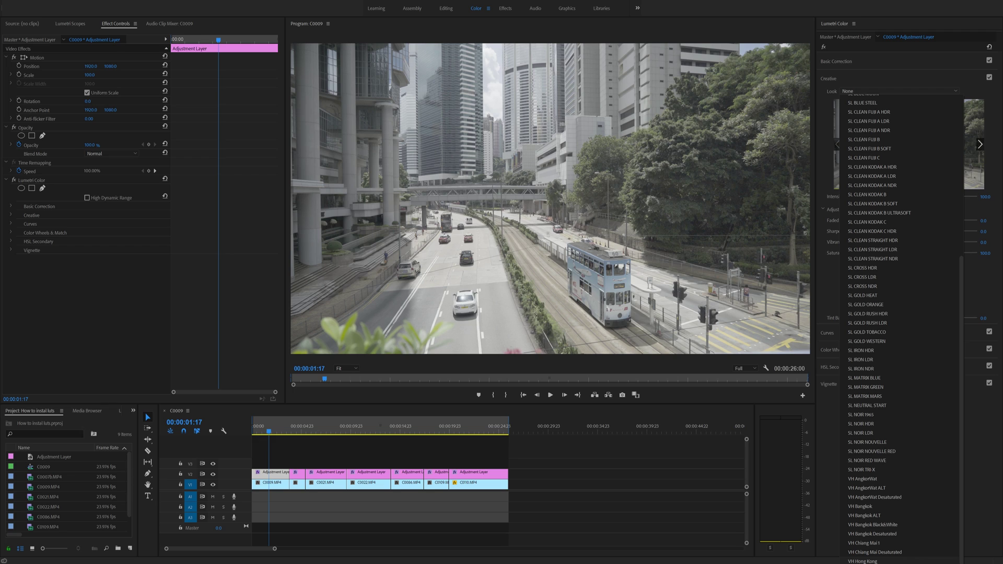
left_click(863, 561)
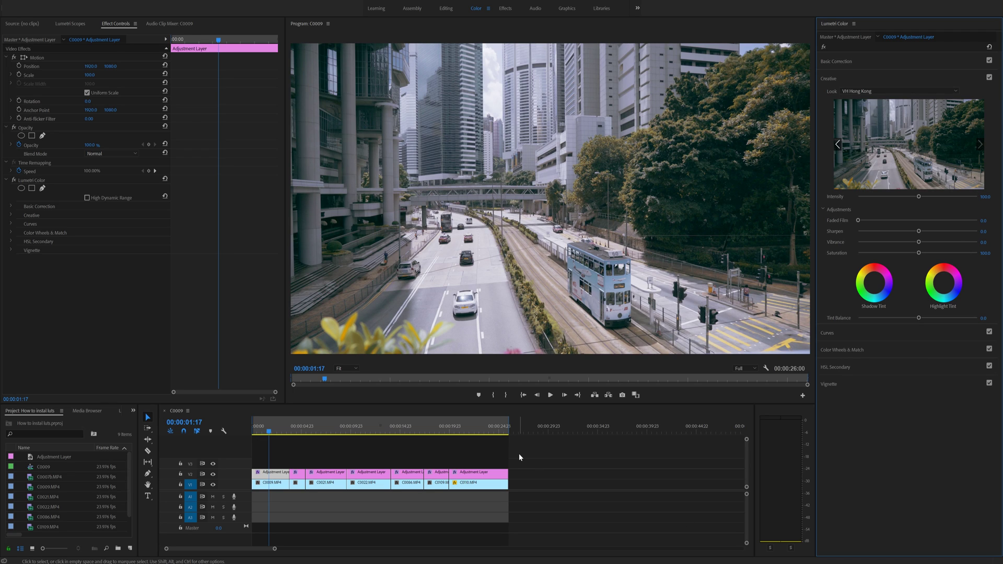
Step: Move the playhead to 00:00:04:14, select the tram's adjustment layer, and scroll its Look list
left_click_drag(280, 429, 297, 430)
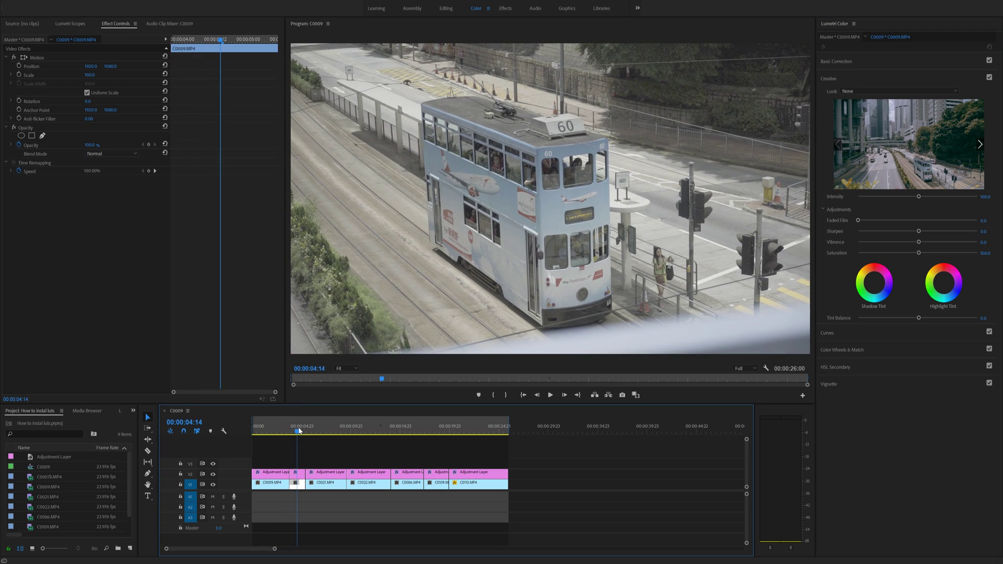
left_click(302, 474)
left_click(302, 474)
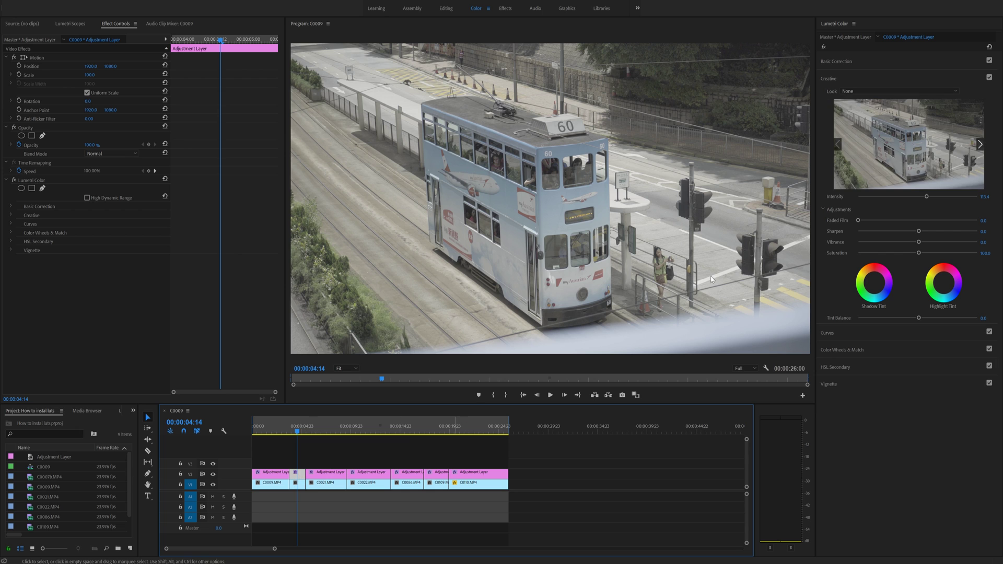
left_click(909, 92)
scroll(909, 468, "down", 5)
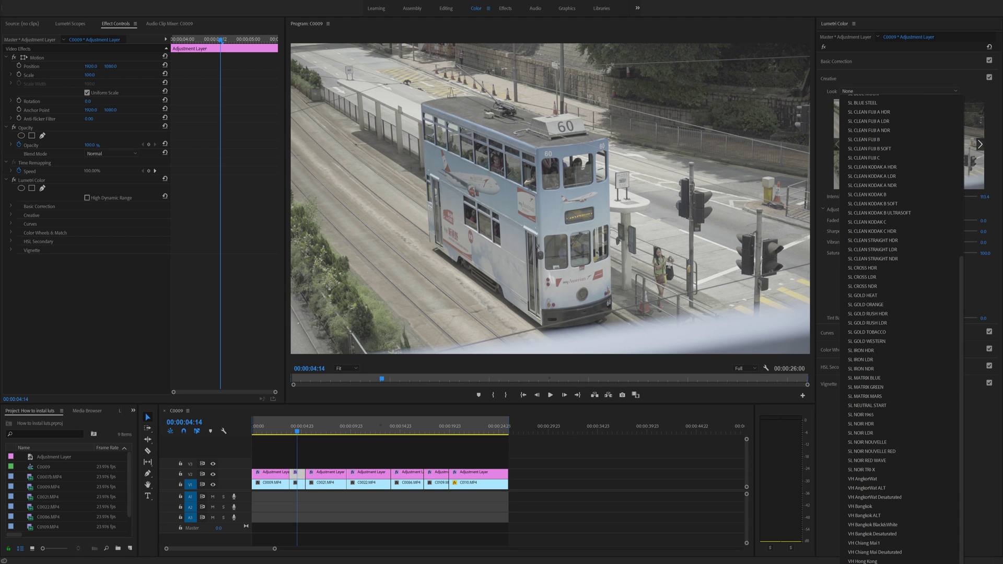